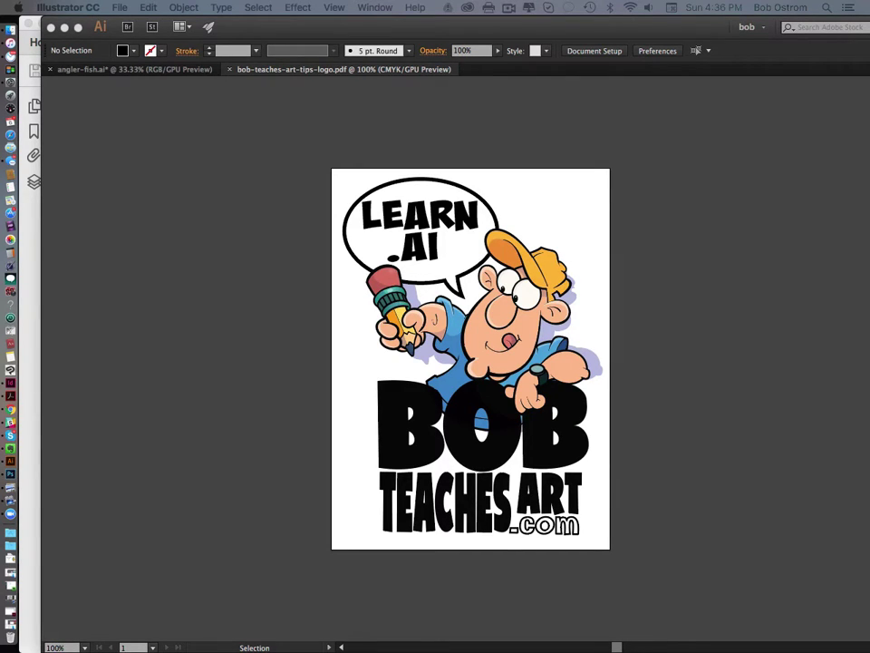
Open the Layers panel with F7 to list the logo's six layers.
key("F7")
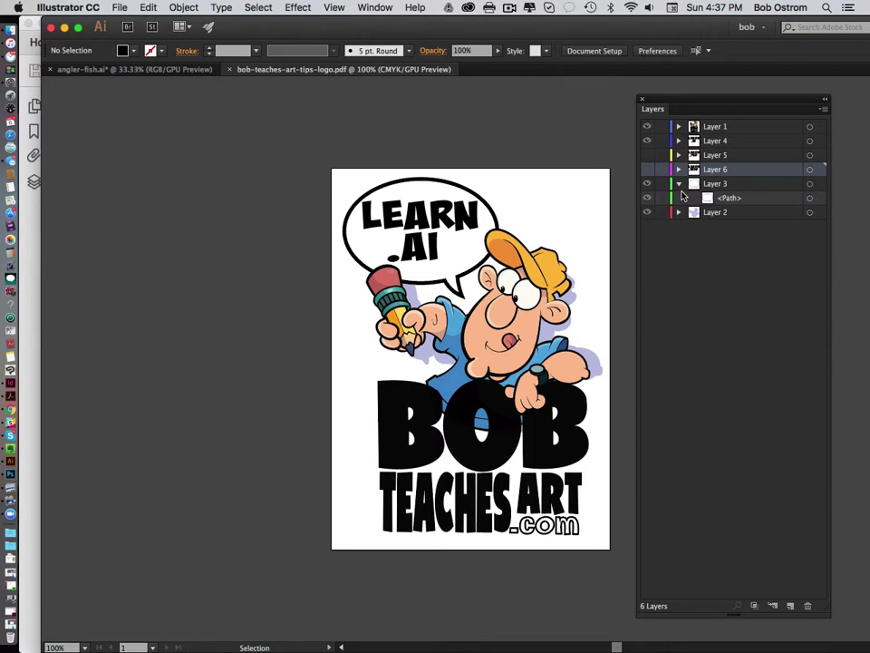
left_click(646, 155)
left_click(647, 155)
left_click(646, 155)
left_click(646, 170)
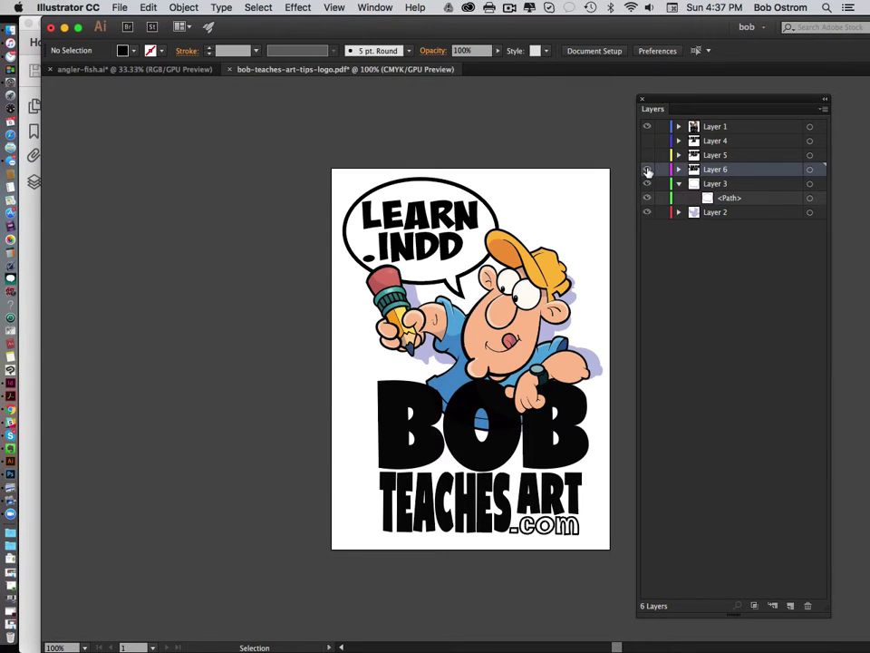
left_click(646, 170)
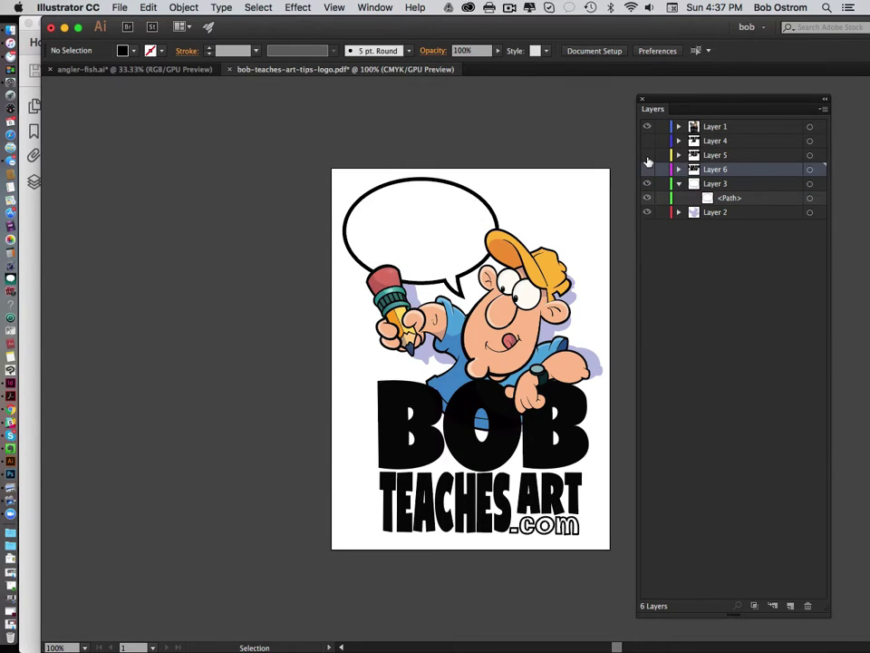
left_click(647, 155)
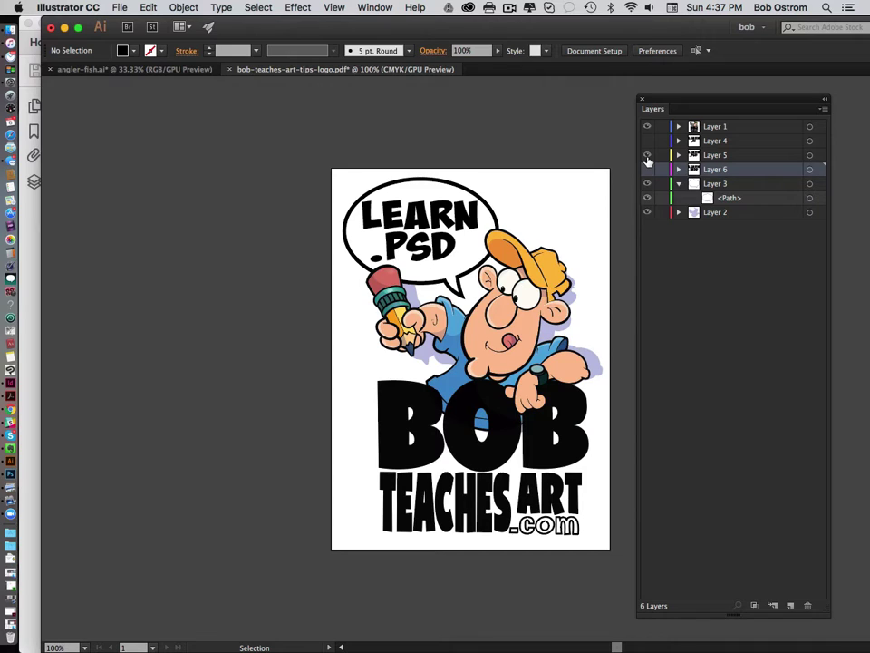
left_click(647, 155)
left_click(647, 140)
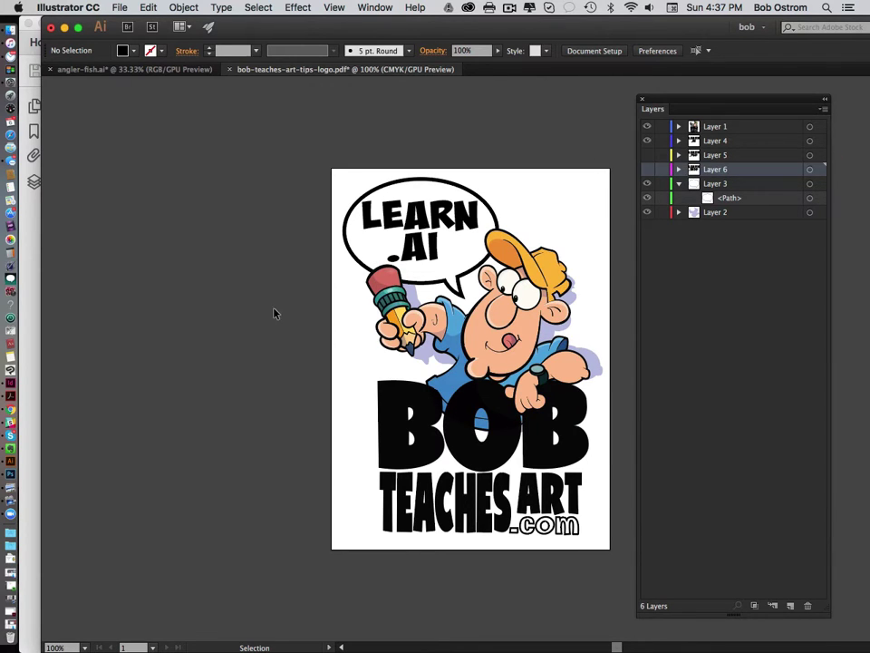
View the logo PDF in Acrobat Pro and in Preview, then return to Illustrator.
left_click(20, 399)
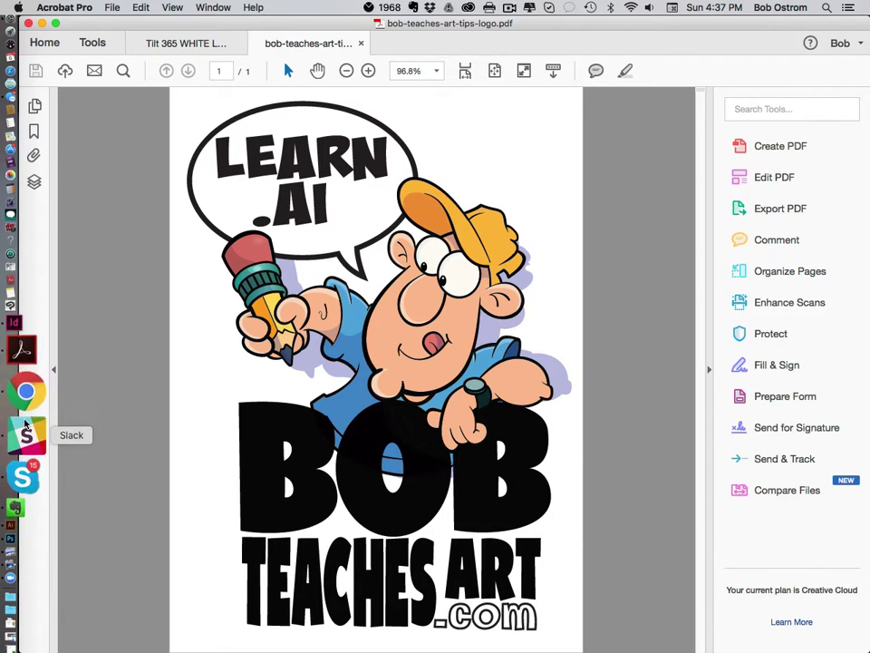
left_click(25, 490)
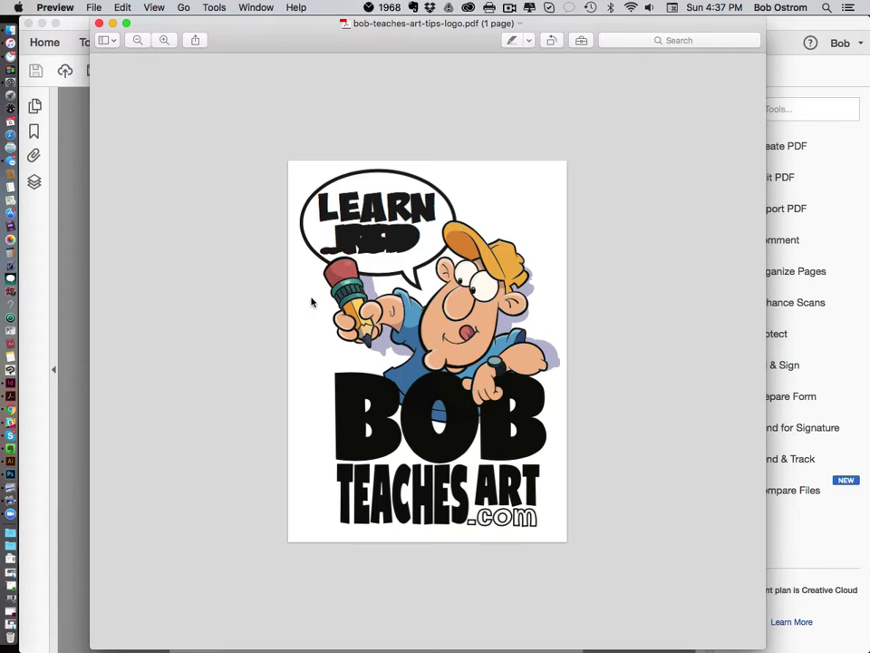
left_click(18, 463)
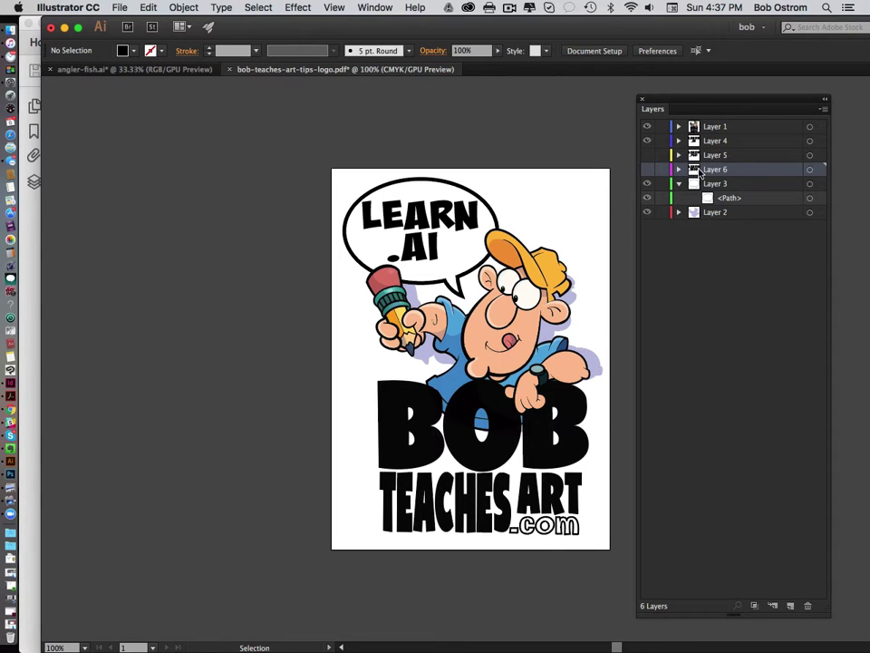
Open Illustrator's File menu.
left_click(119, 7)
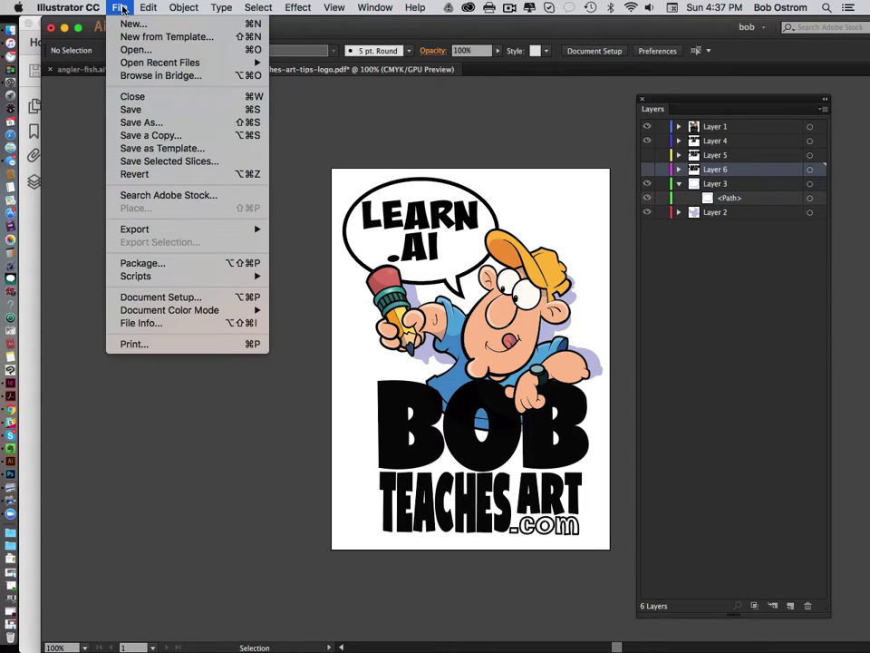
Overwrite bob-teaches-art-tips-logo.pdf with Create Acrobat Layers from Top-Level Layers turned off.
left_click(142, 122)
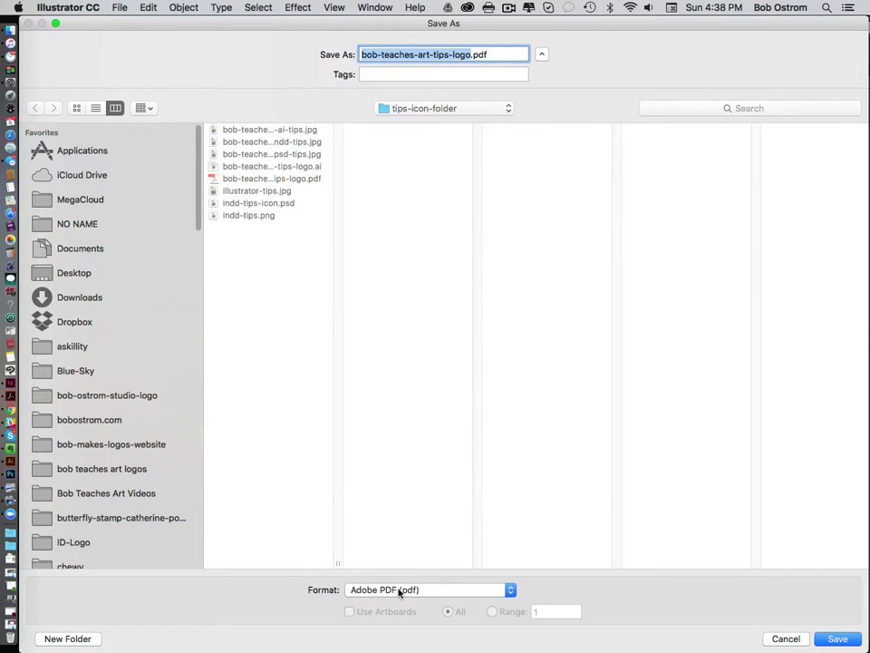
left_click(828, 641)
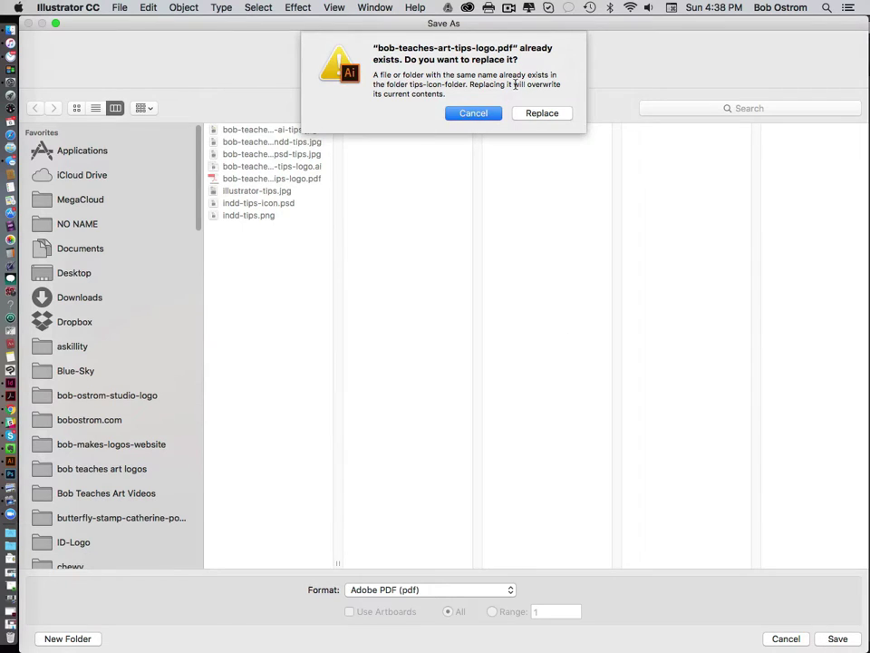
left_click(534, 115)
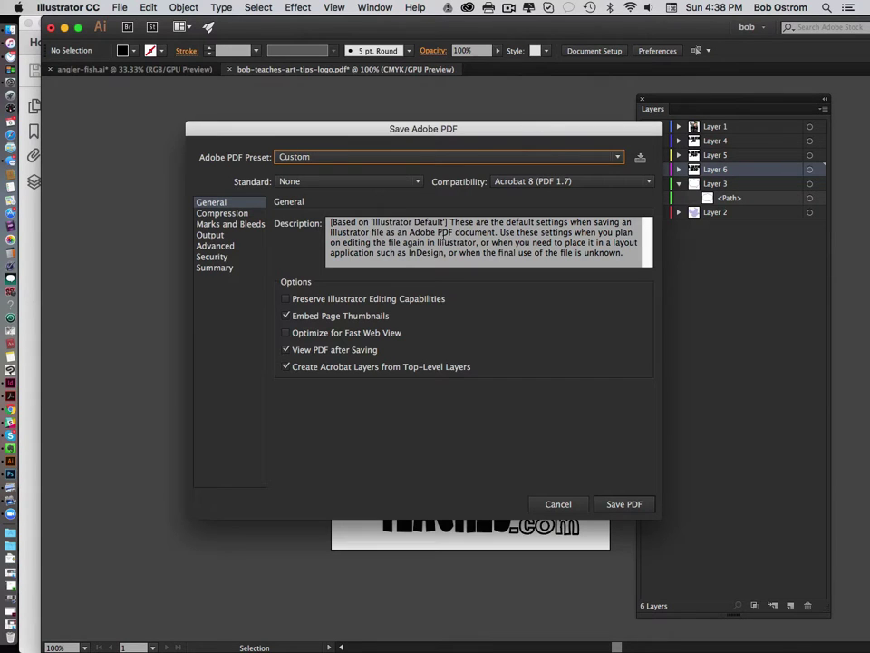
left_click(287, 367)
left_click(612, 507)
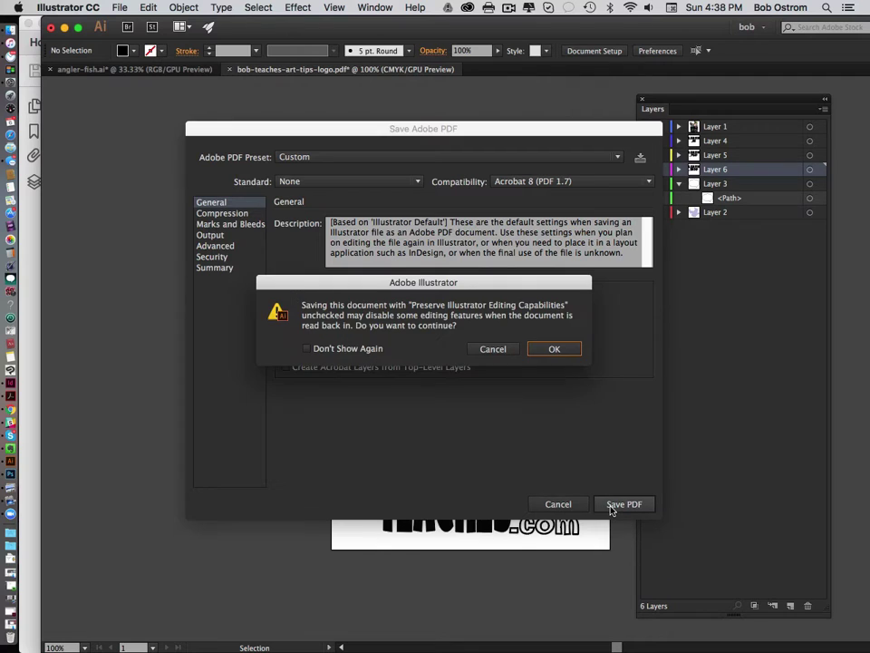
left_click(552, 350)
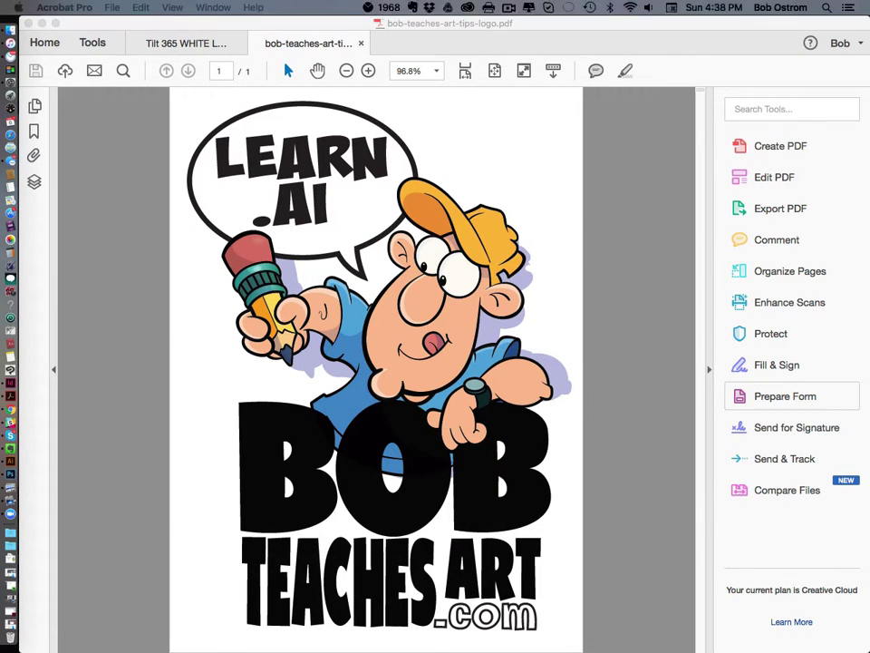
Drag the PDF's title-bar proxy onto Preview to open the resaved logo there.
left_click_drag(380, 22, 14, 490)
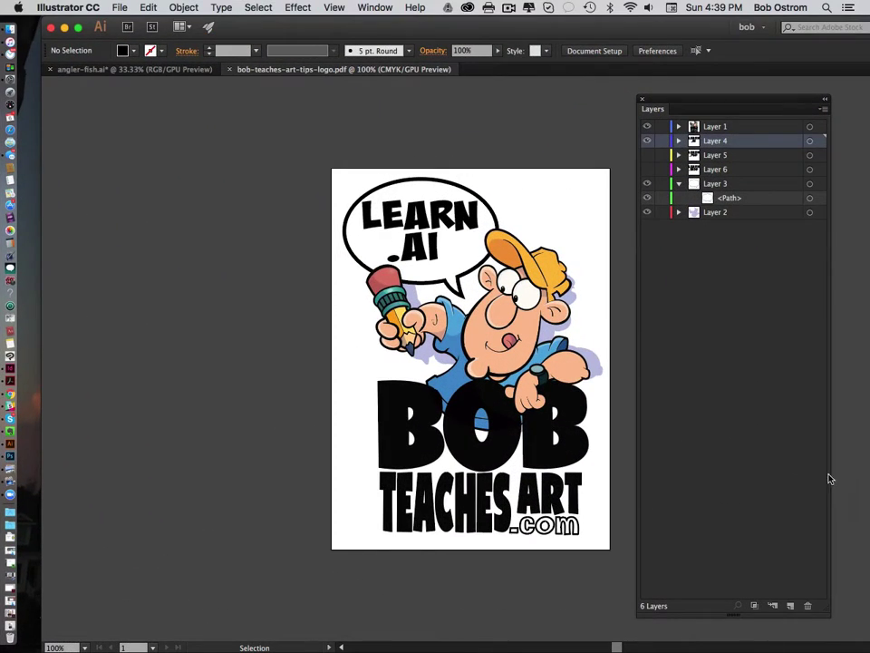
Create Layer 7 and nest Layers 4, 5 and 6 inside it.
left_click(789, 605)
left_click(716, 156)
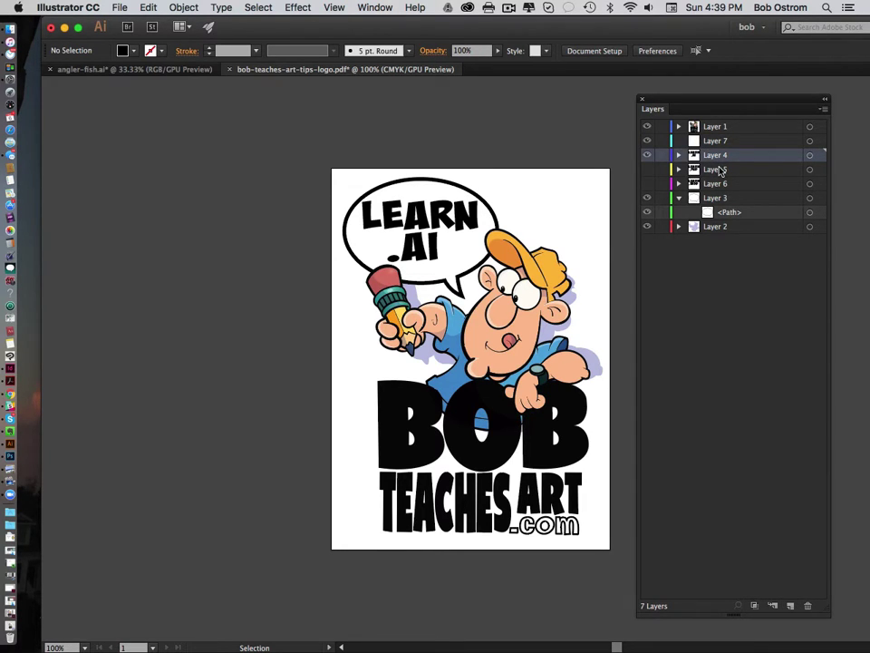
left_click(716, 184, "shift")
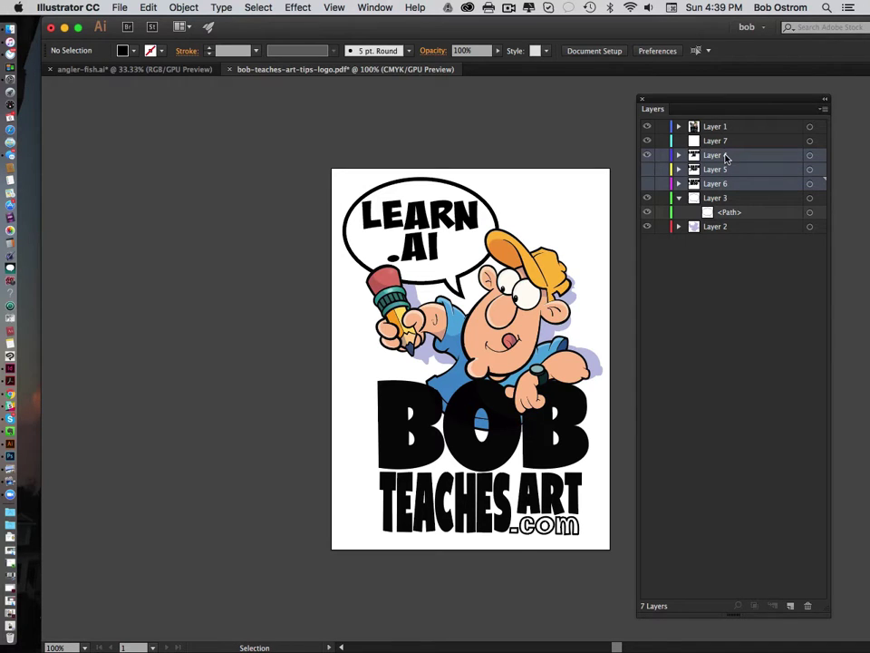
left_click_drag(726, 158, 731, 143)
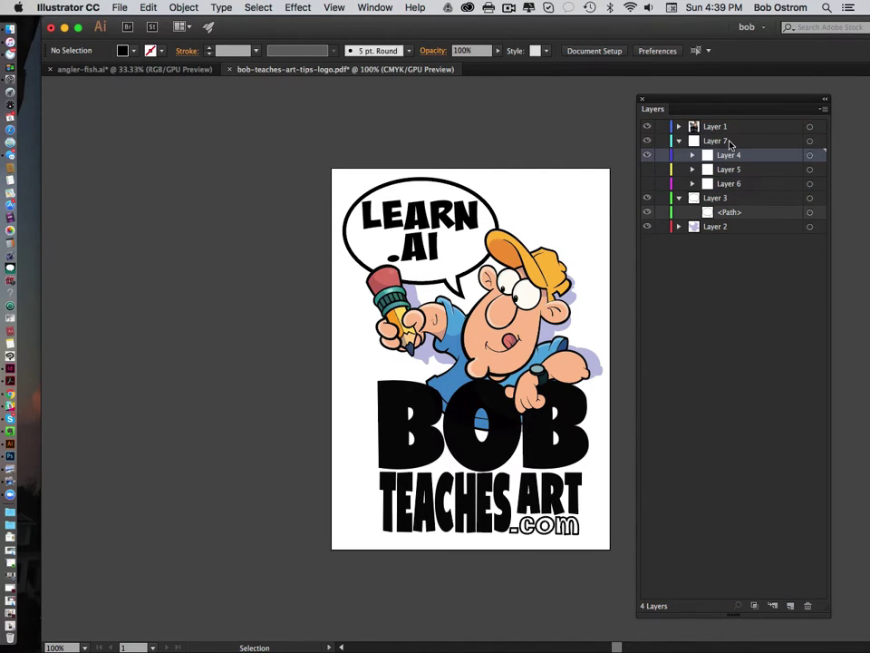
Hide Layer 4 and show Layer 5 so the bubble reads 'LEARN .PSD'.
left_click(648, 156)
left_click(648, 170)
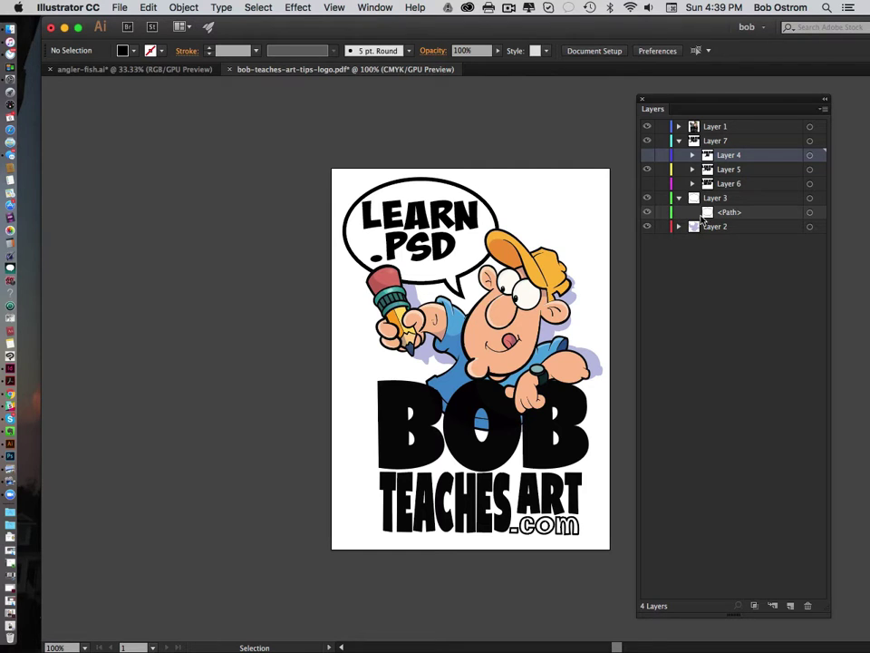
left_click(120, 8)
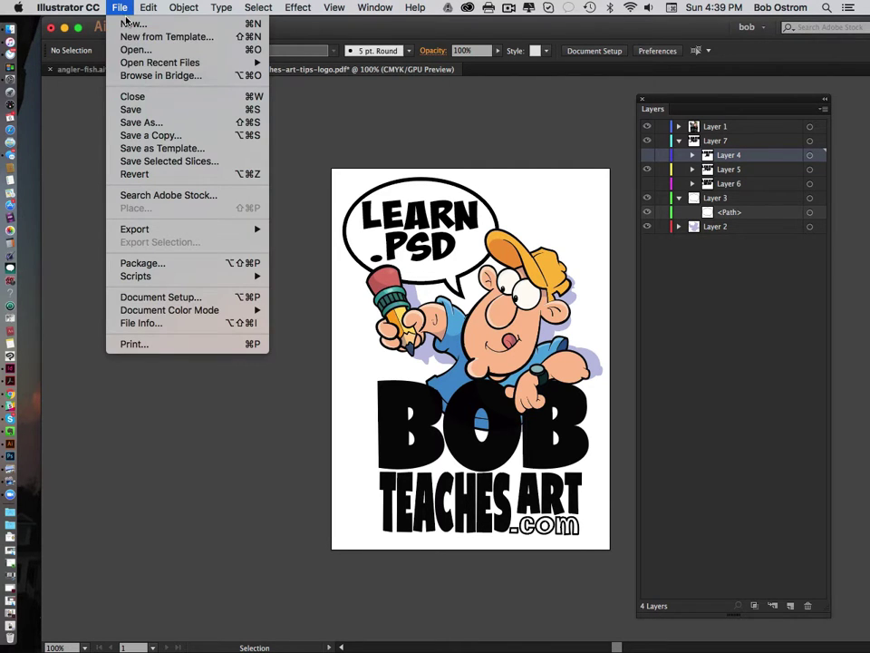
Overwrite the logo PDF with Create Acrobat Layers from Top-Level Layers on, then open it in Preview.
left_click(138, 123)
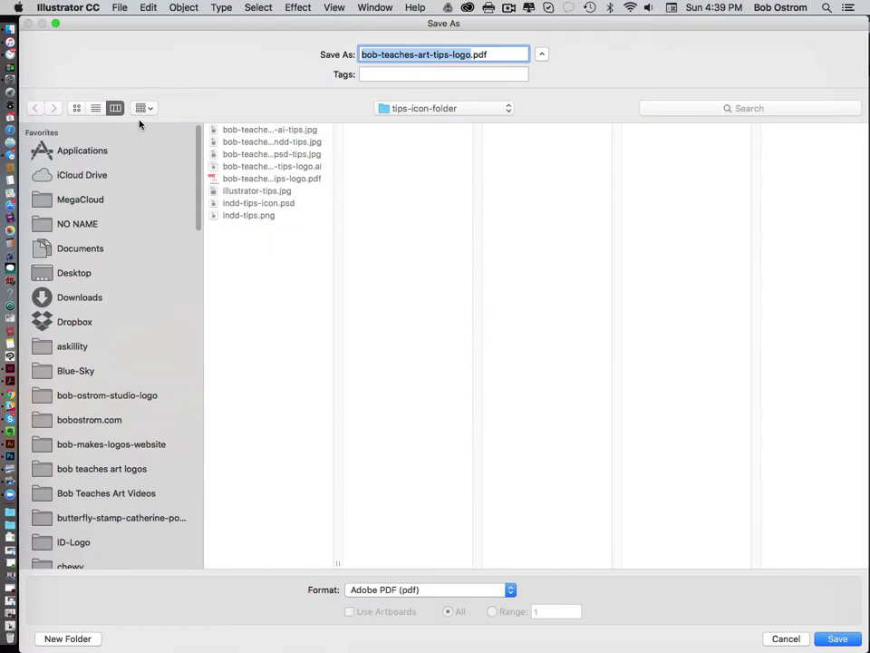
left_click(834, 637)
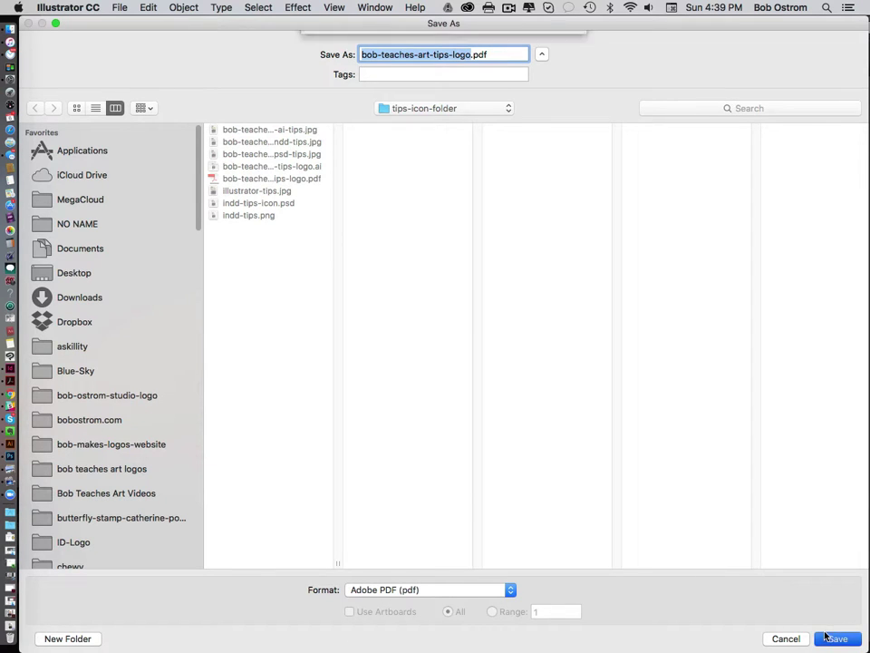
left_click(523, 118)
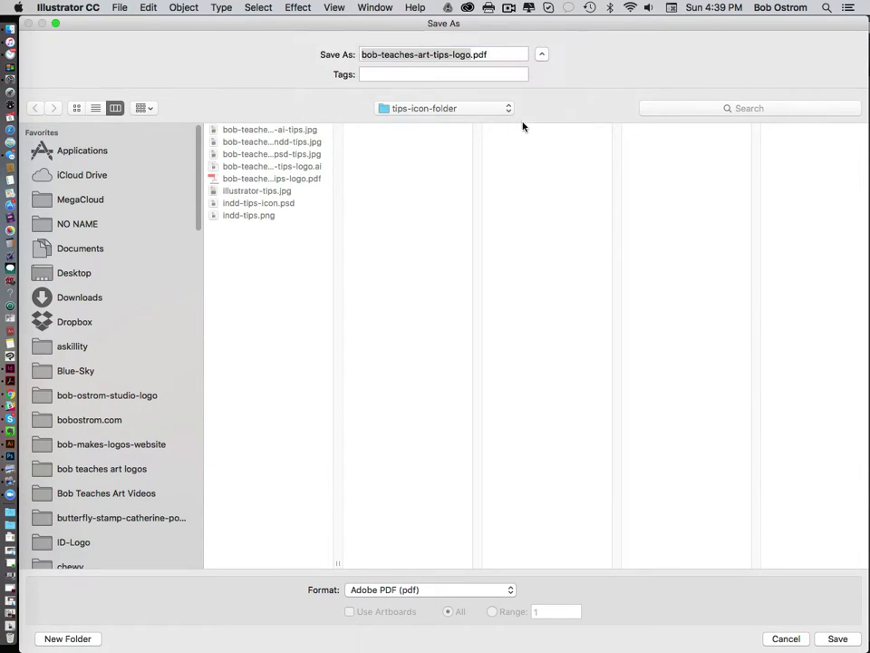
left_click(286, 379)
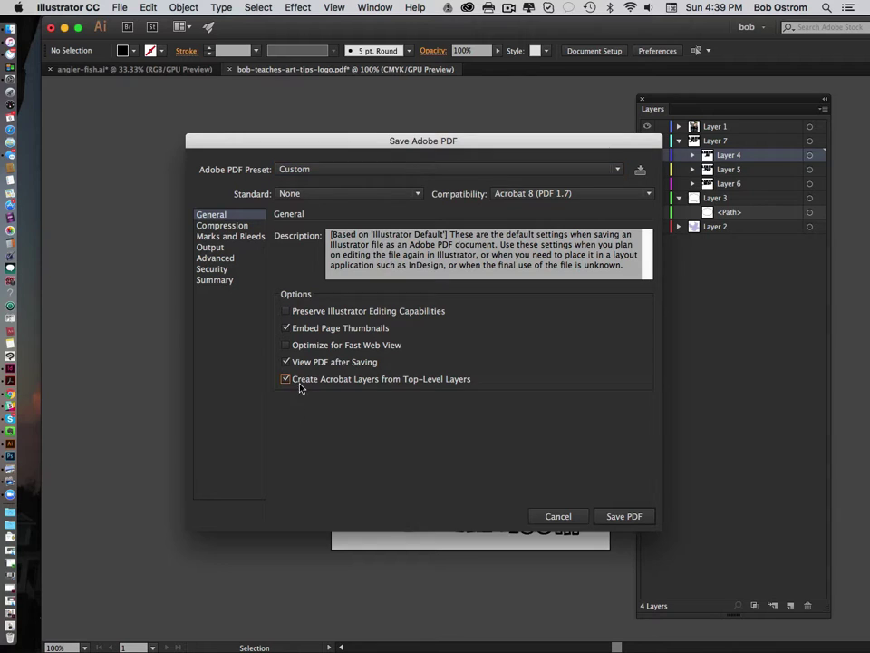
left_click(617, 522)
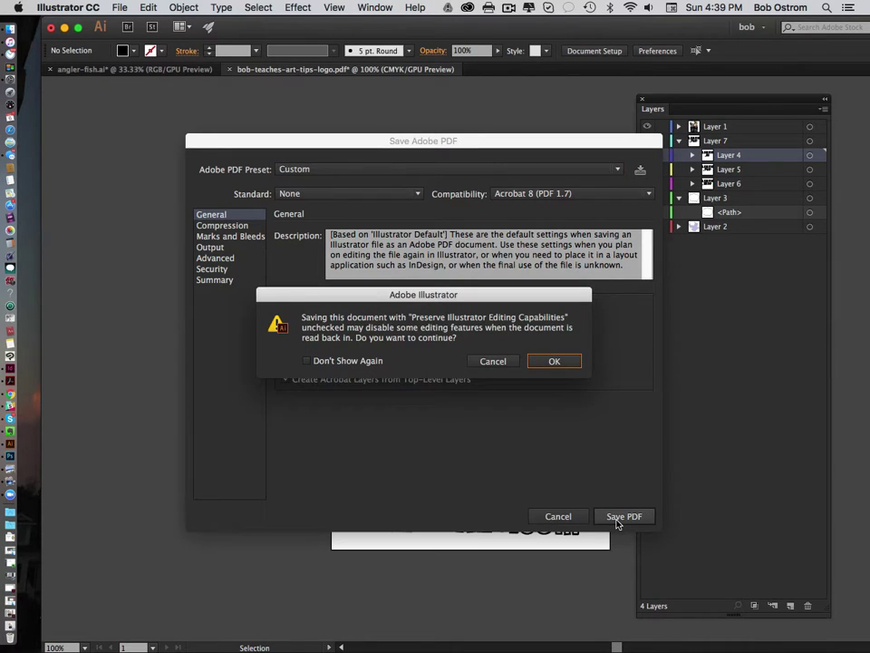
left_click(554, 361)
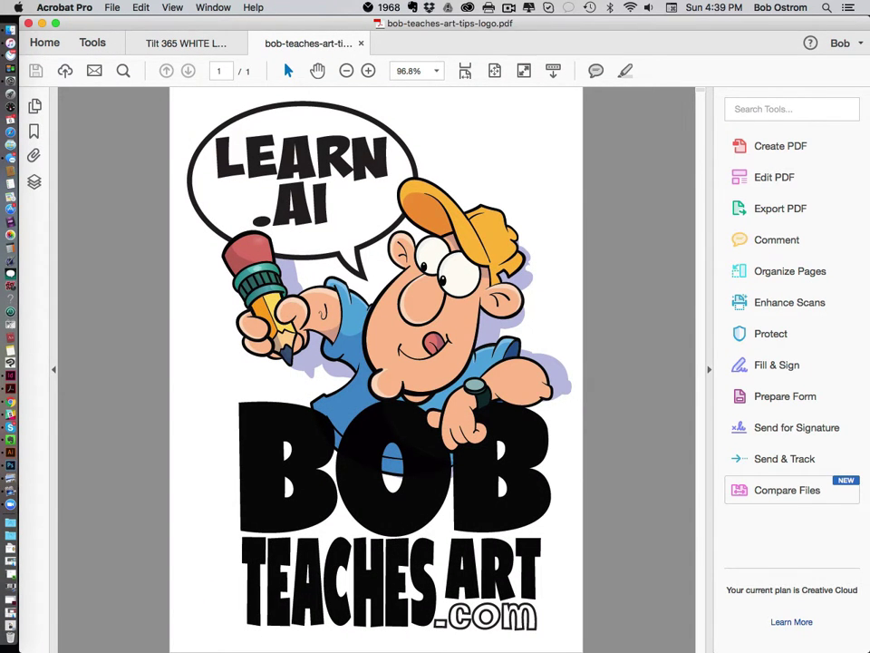
left_click_drag(379, 24, 16, 483)
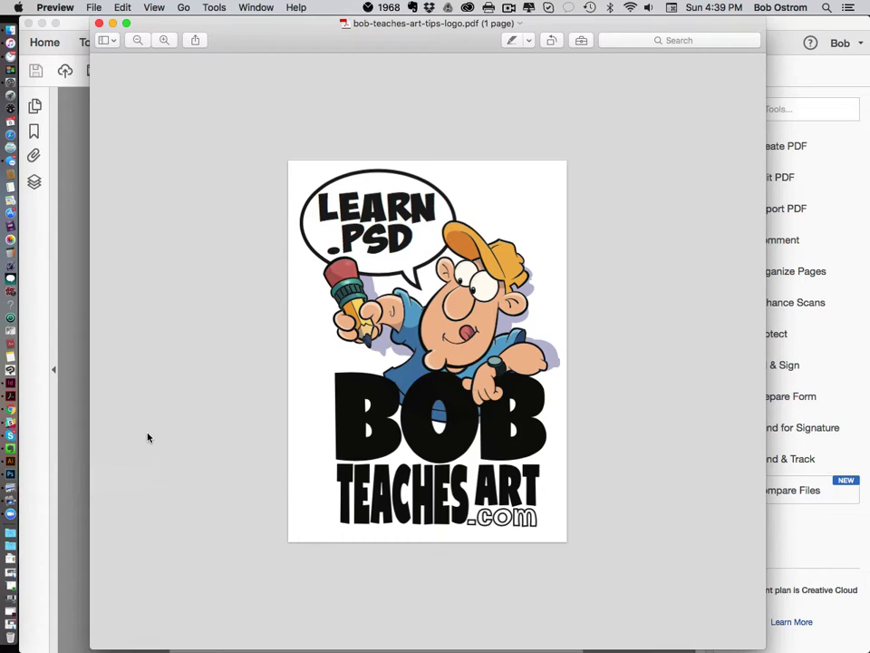